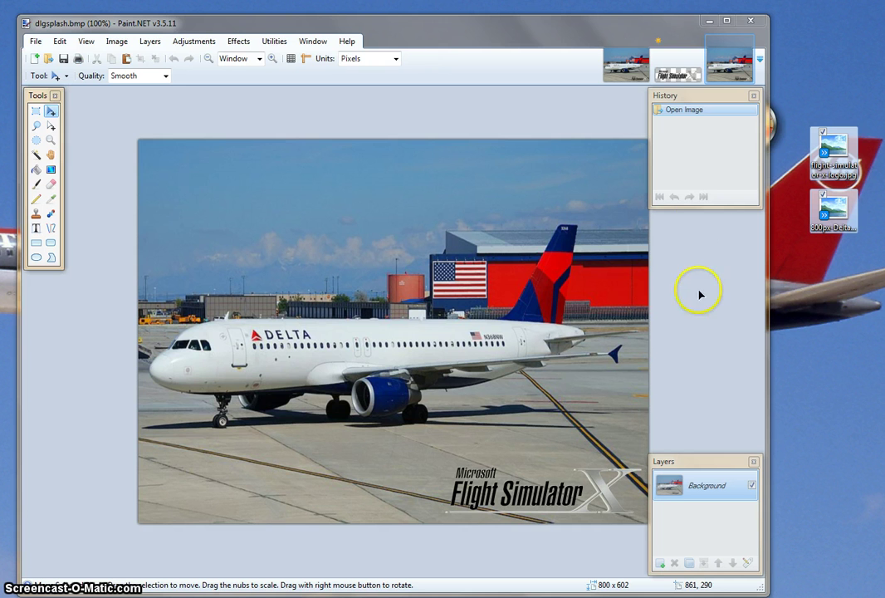
Close the finished dlgsplash.bmp image from the image tab strip
{"action": "left_click", "coordinate": [344, 30]}
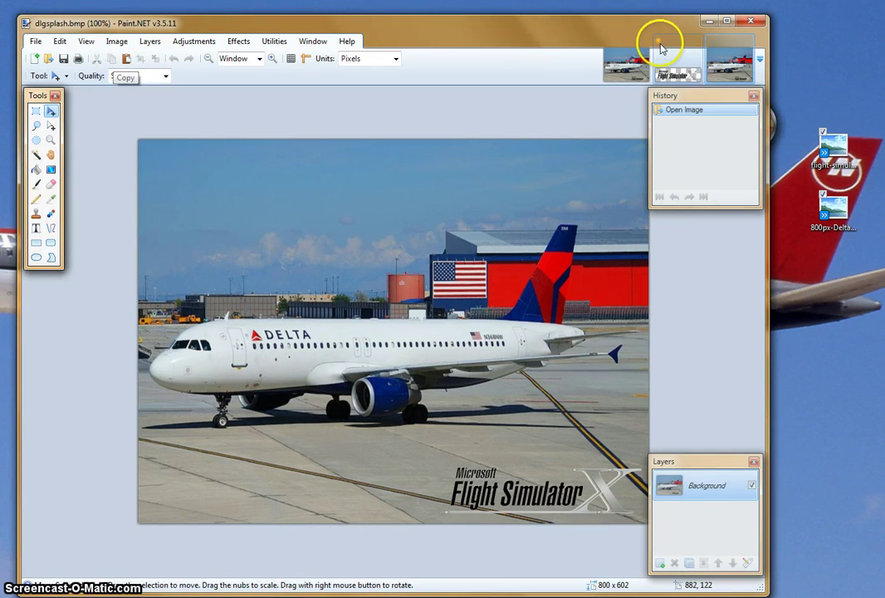
{"action": "left_click", "coordinate": [748, 43]}
Close the Flight Simulator logo image without saving, then close the last open image
{"action": "left_click", "coordinate": [746, 42]}
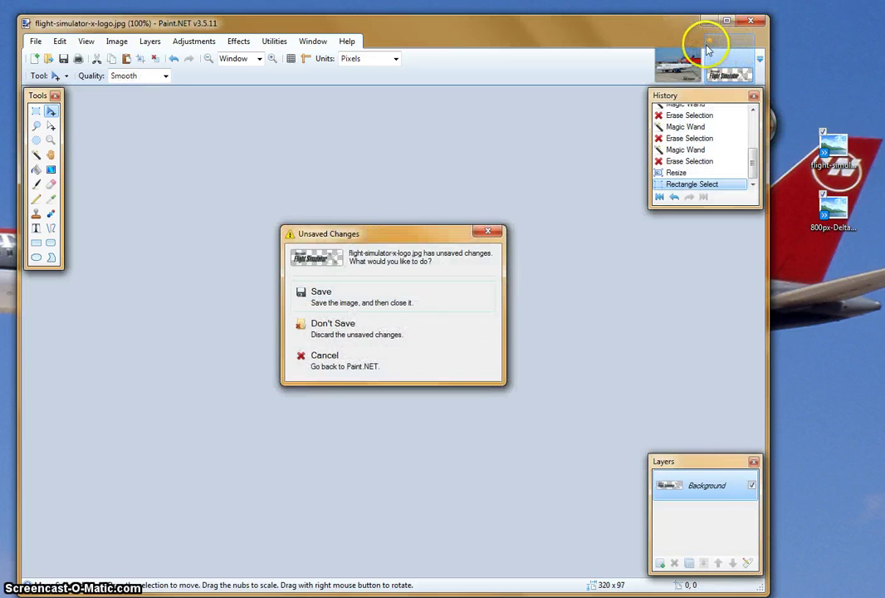
{"action": "left_click", "coordinate": [328, 328]}
{"action": "left_click", "coordinate": [746, 44]}
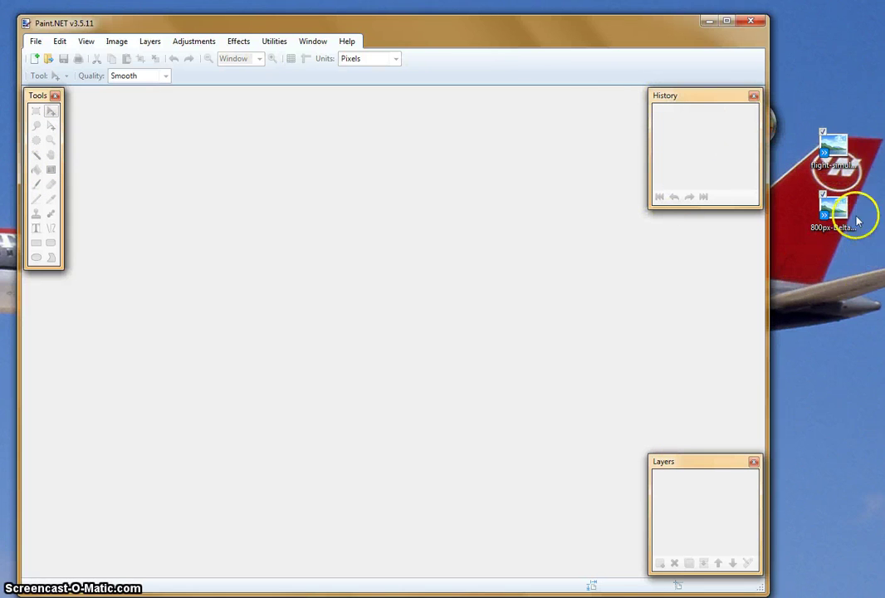
{"action": "left_click", "coordinate": [812, 179]}
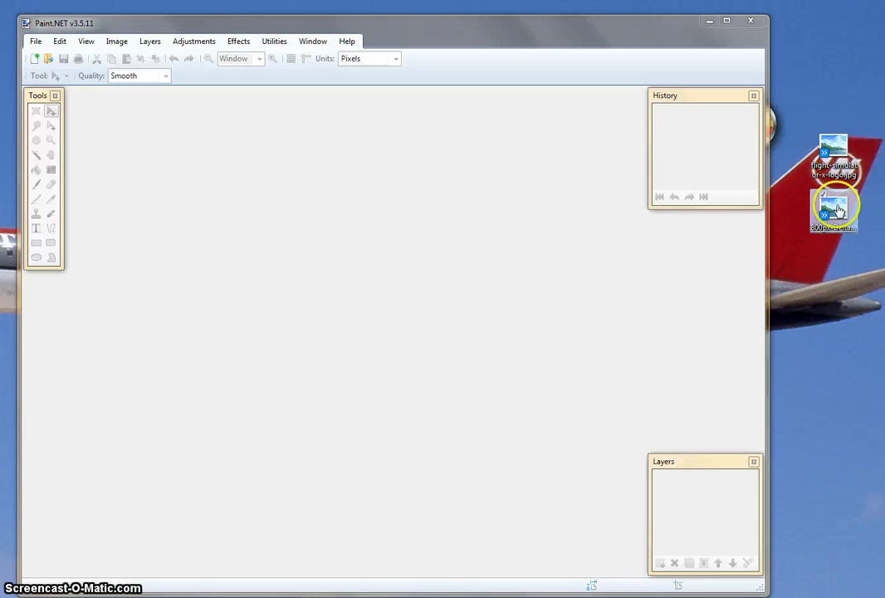
{"action": "double_click", "coordinate": [836, 212]}
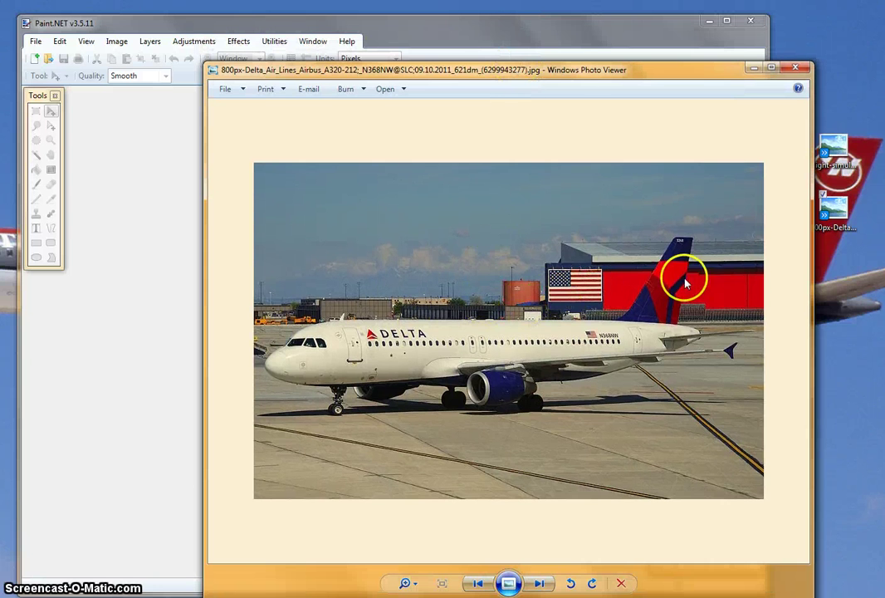
{"action": "left_click", "coordinate": [796, 66]}
{"action": "double_click", "coordinate": [833, 152]}
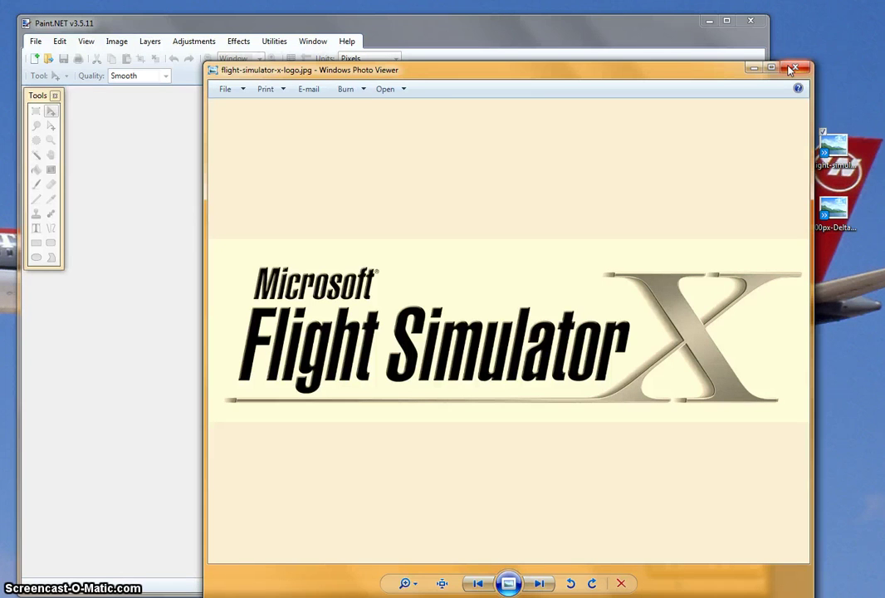
{"action": "left_click", "coordinate": [791, 70]}
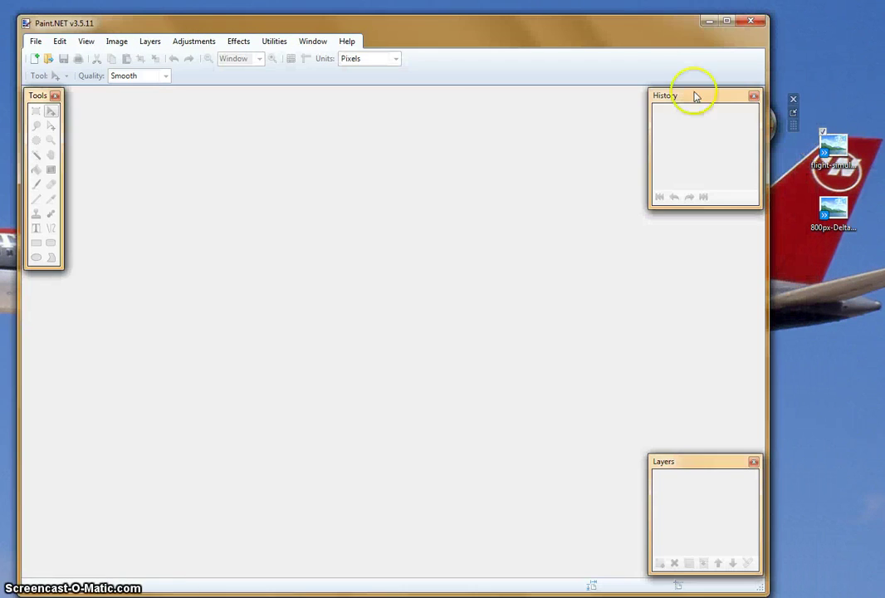
Open the 800px-Delta airliner JPG photo
{"action": "left_click", "coordinate": [37, 41]}
{"action": "left_click", "coordinate": [37, 70]}
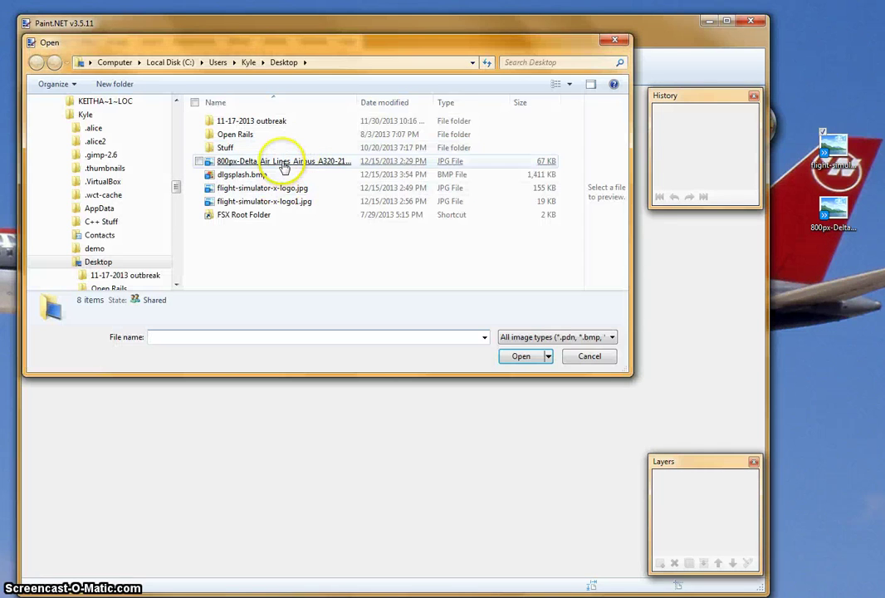
{"action": "double_click", "coordinate": [281, 161]}
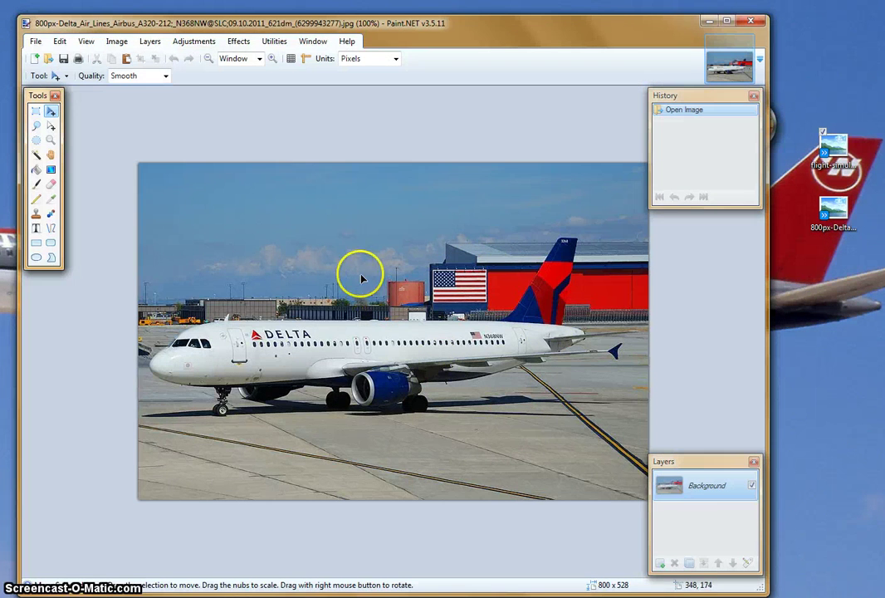
Resize the photo from 800 × 528 to 800 × 602 pixels with aspect ratio unlocked
{"action": "left_click", "coordinate": [109, 42]}
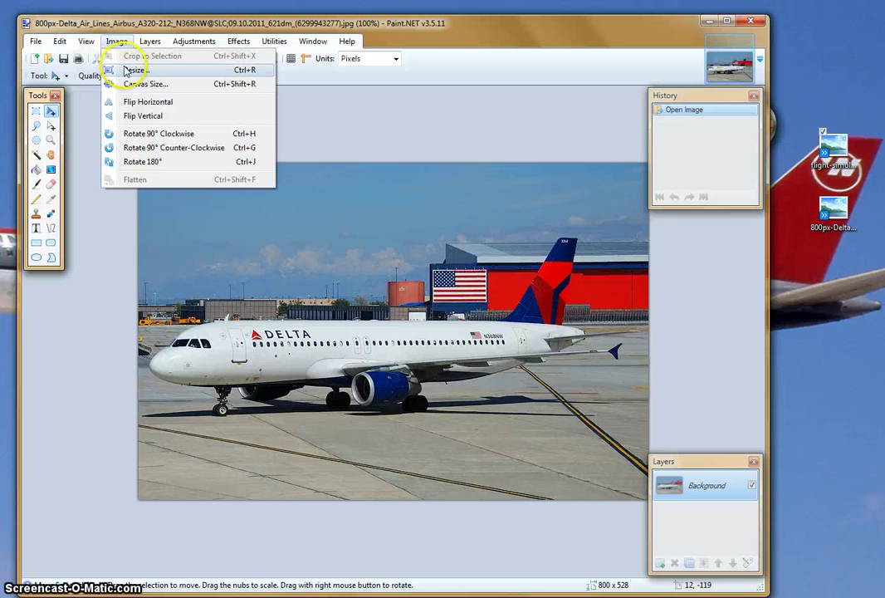
{"action": "left_click", "coordinate": [123, 70]}
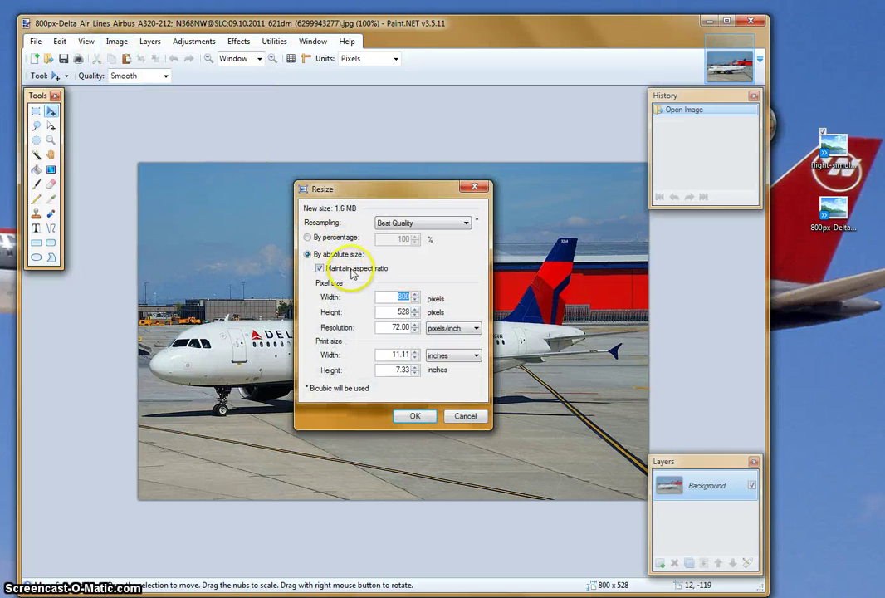
{"action": "double_click", "coordinate": [389, 311]}
{"action": "type", "text": "602"}
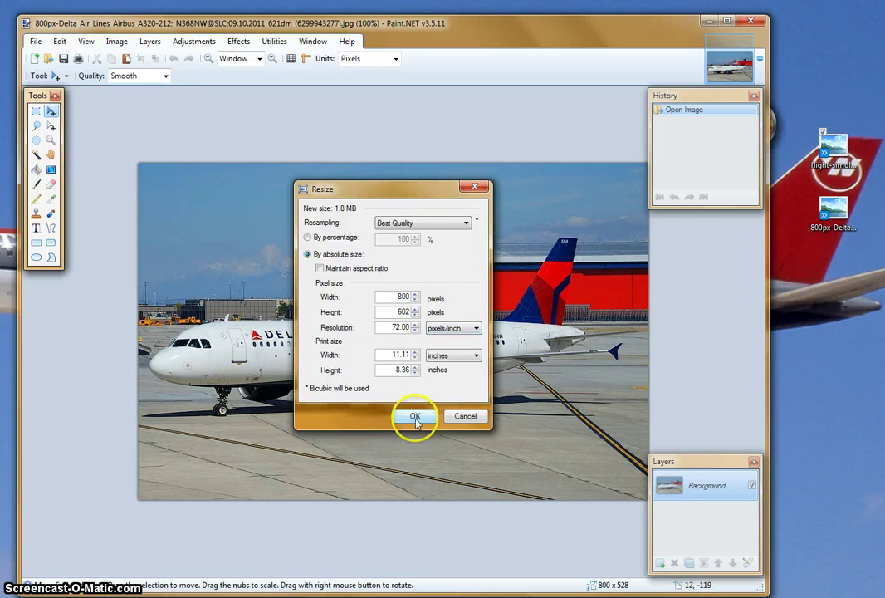
{"action": "left_click", "coordinate": [415, 417]}
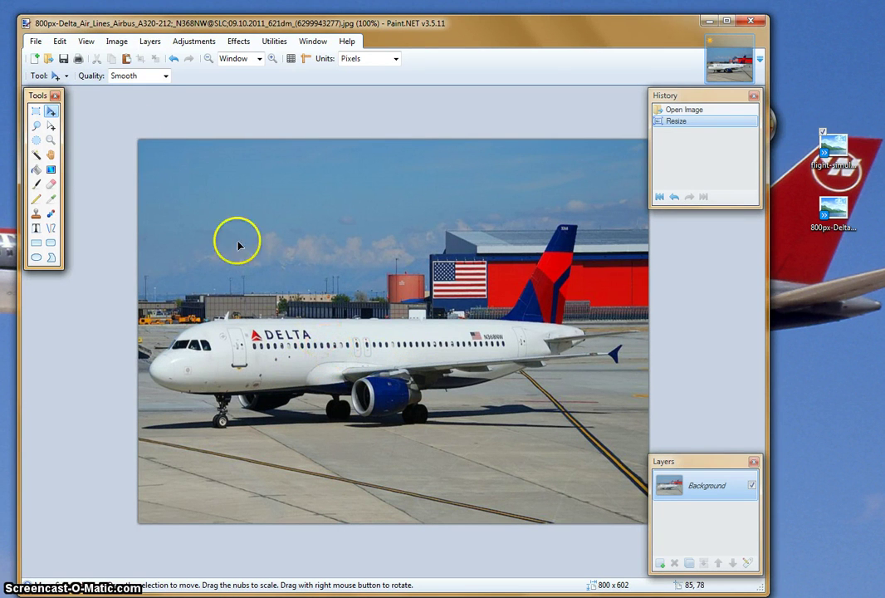
Open flight-simulator-x-logo.jpg (1600 × 487) and leave it showing beside the Delta photo
{"action": "left_click", "coordinate": [36, 40]}
{"action": "left_click", "coordinate": [46, 70]}
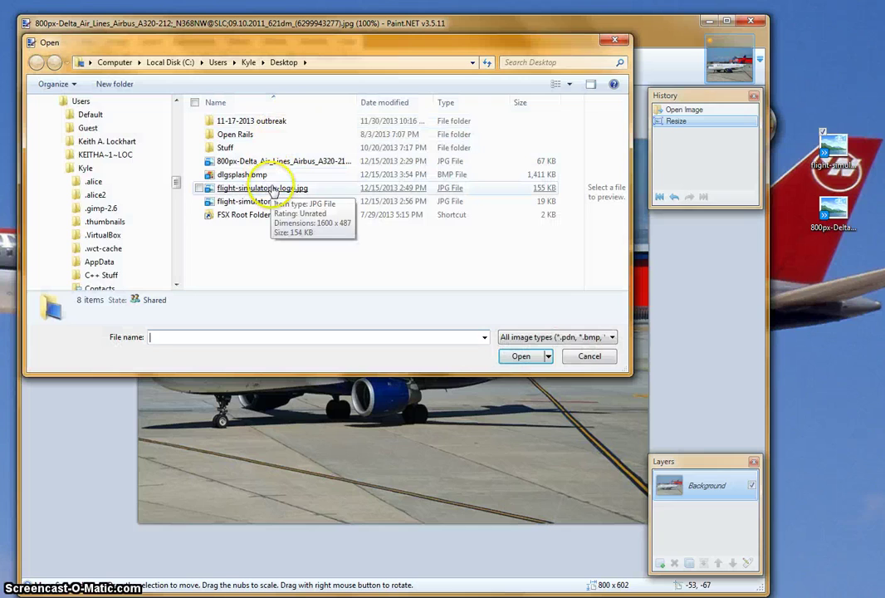
{"action": "double_click", "coordinate": [264, 188]}
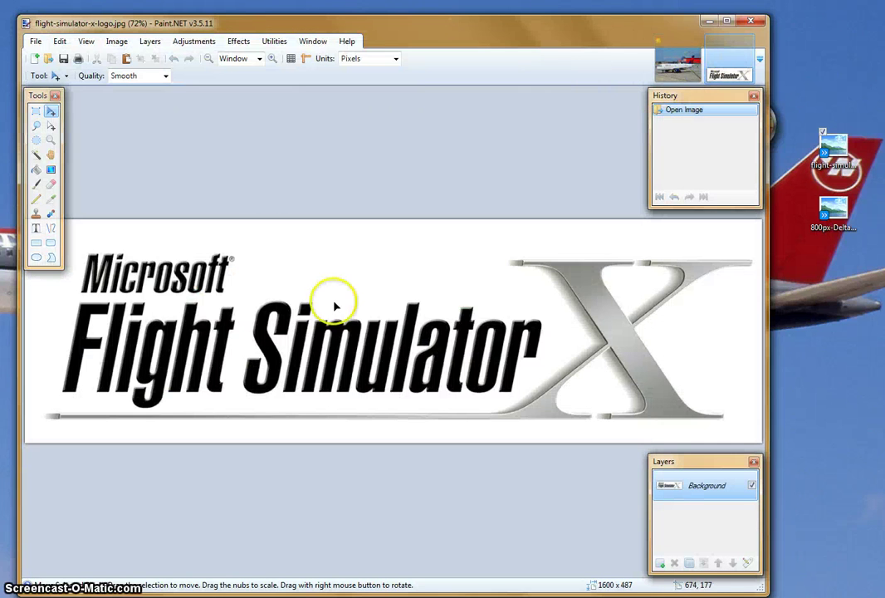
{"action": "left_click", "coordinate": [671, 65]}
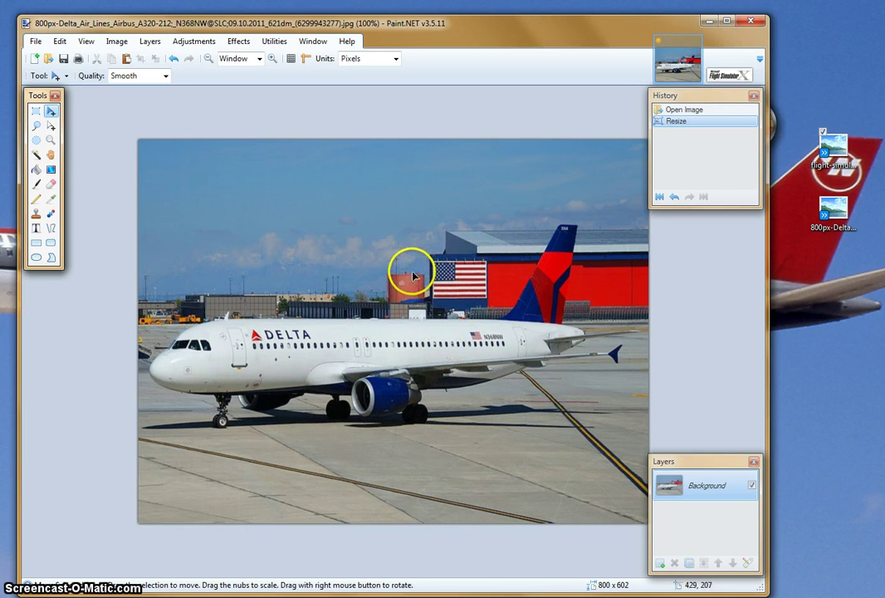
{"action": "left_click", "coordinate": [731, 66]}
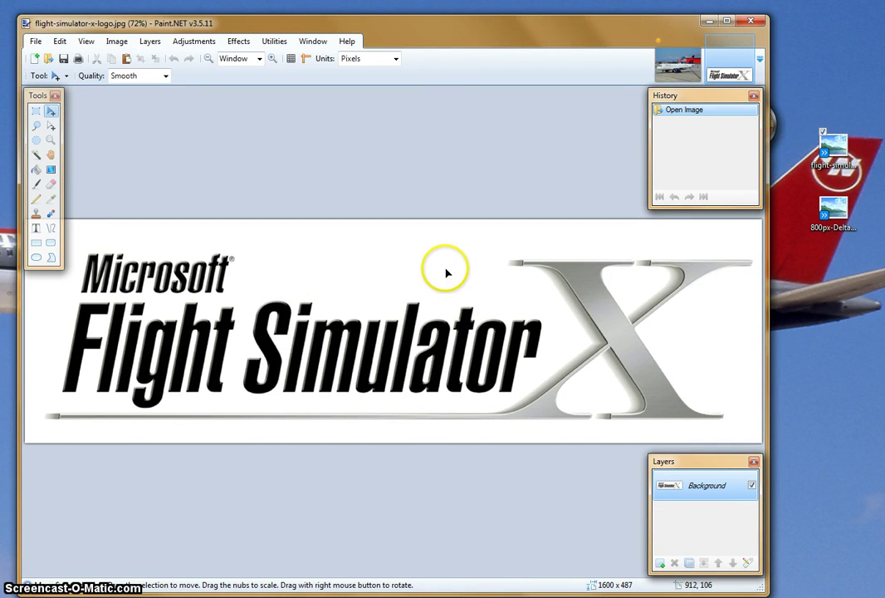
Select the logo's white background with the Magic Wand and erase it to transparency
{"action": "left_click", "coordinate": [36, 157]}
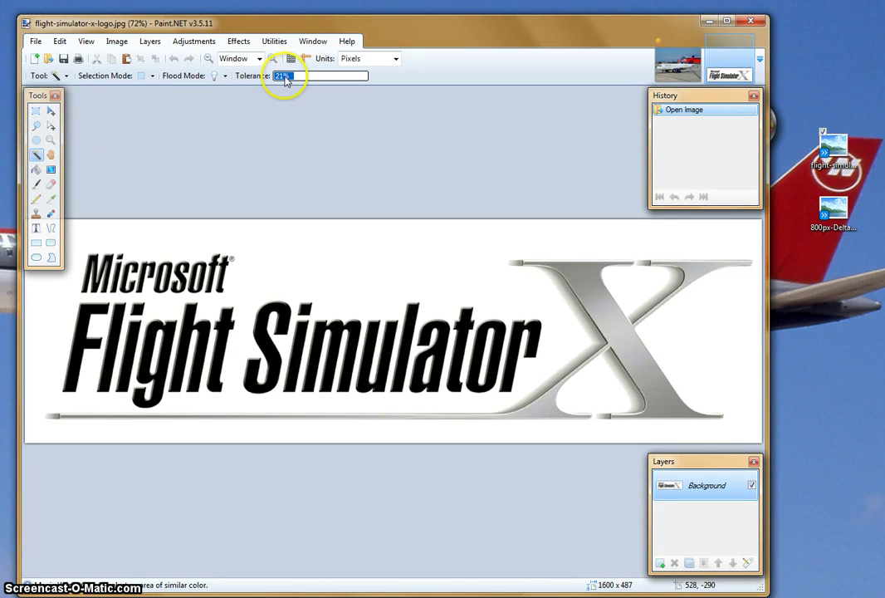
{"action": "left_click", "coordinate": [360, 253]}
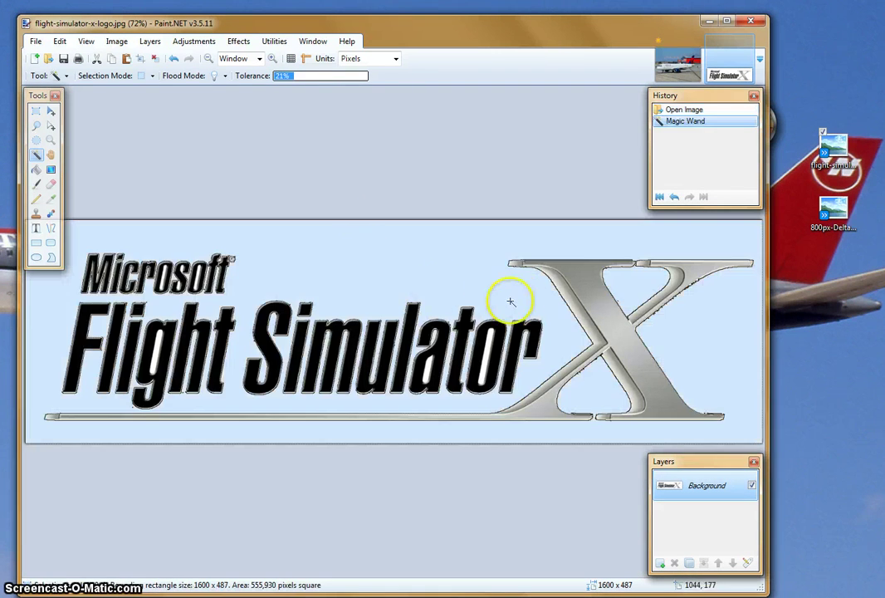
{"action": "left_click_drag", "start_coordinate": [33, 94], "coordinate": [0, 137]}
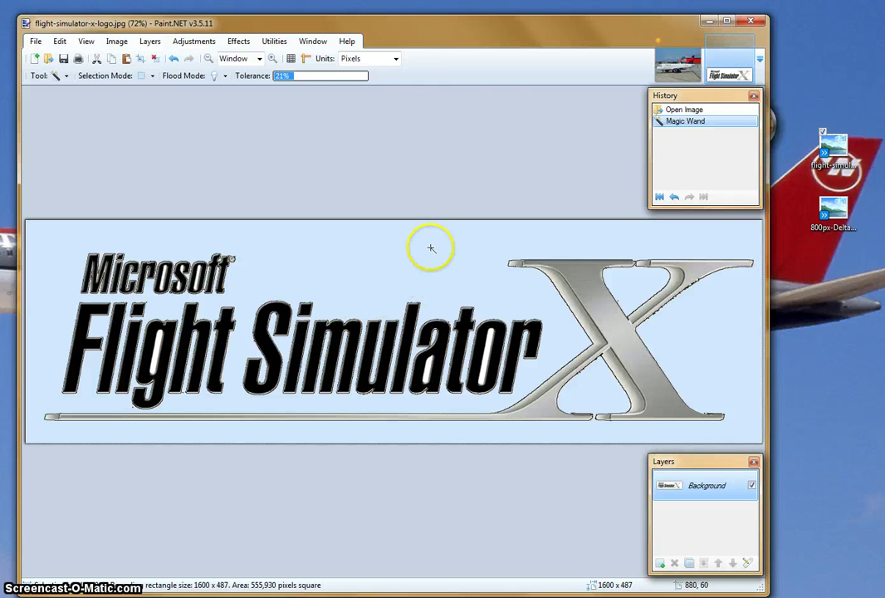
{"action": "key", "text": "Delete"}
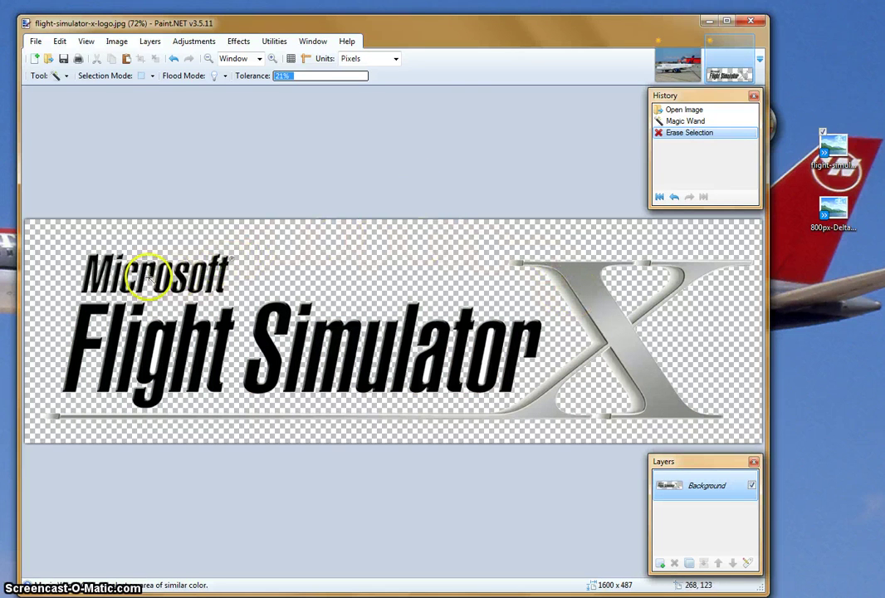
Erase the white inside Simulator's o and a, Flight's g, and Microsoft's two o's
{"action": "left_click", "coordinate": [484, 368]}
{"action": "key", "text": "Delete"}
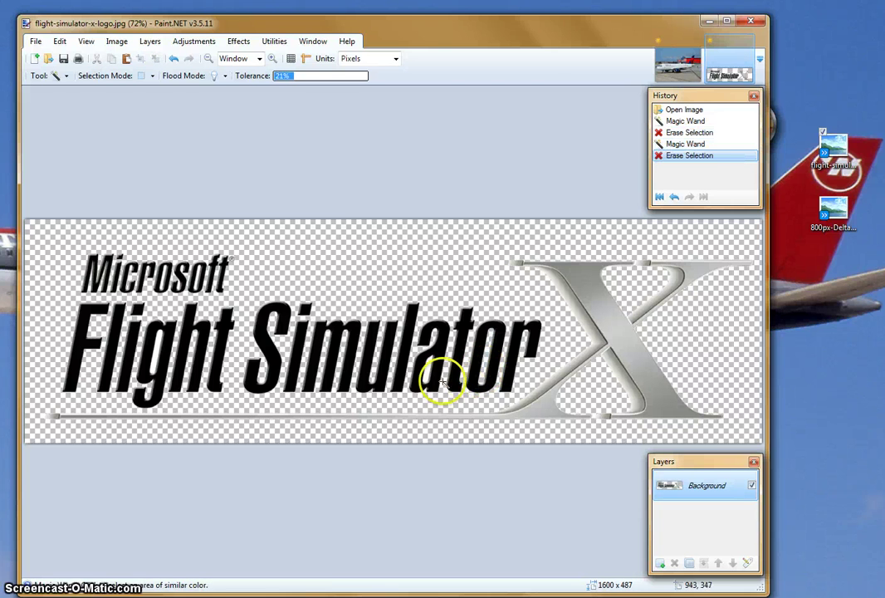
{"action": "left_click", "coordinate": [425, 376]}
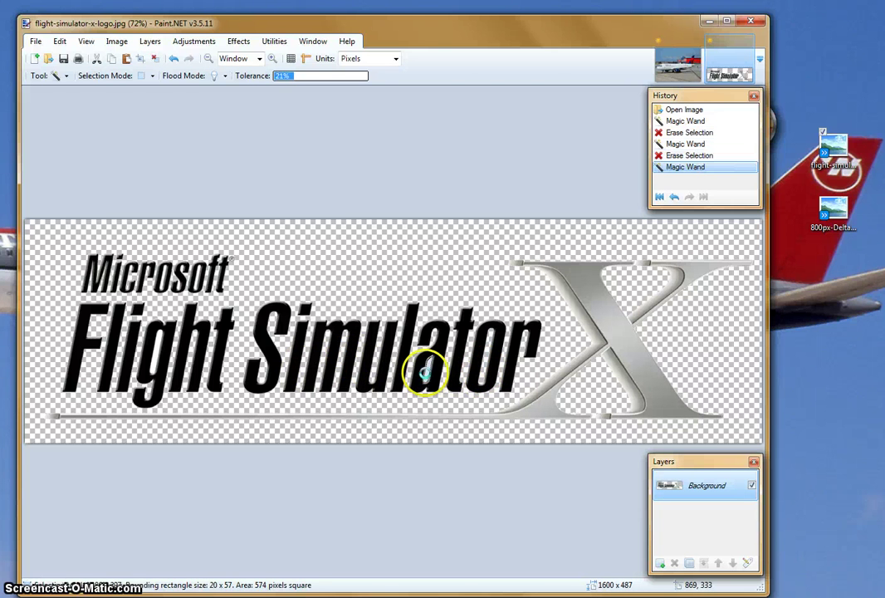
{"action": "key", "text": "Delete"}
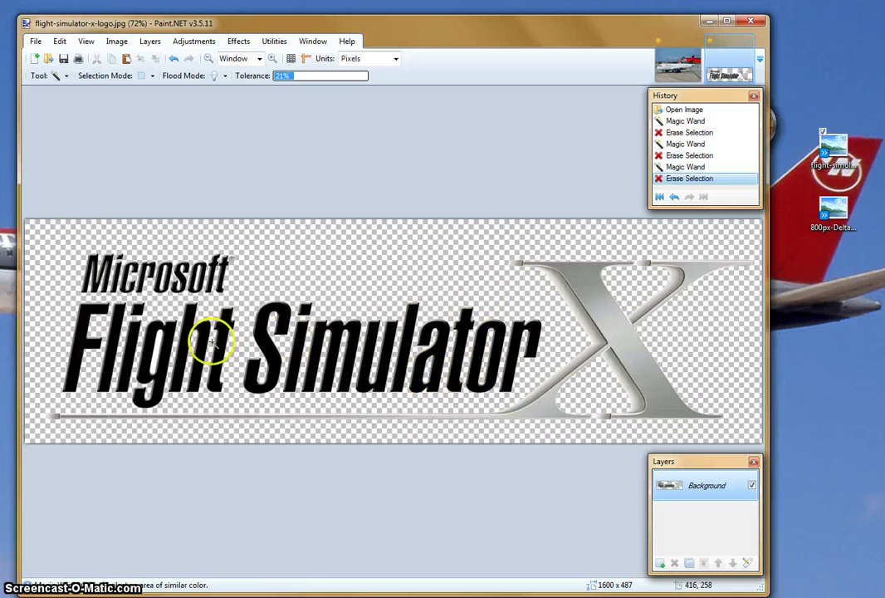
{"action": "left_click", "coordinate": [157, 351]}
{"action": "key", "text": "Delete"}
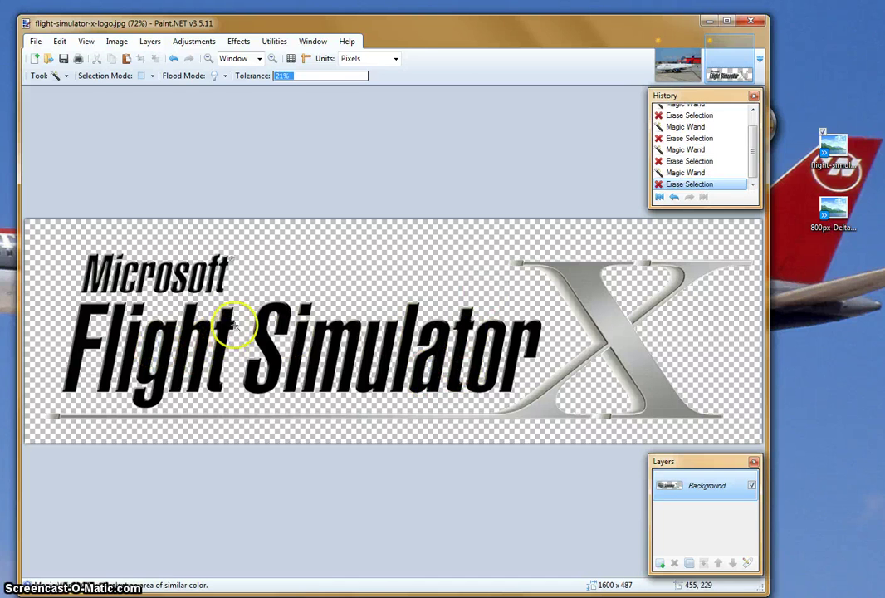
{"action": "left_click", "coordinate": [162, 283]}
{"action": "key", "text": "Delete"}
{"action": "left_click", "coordinate": [200, 280]}
{"action": "key", "text": "Delete"}
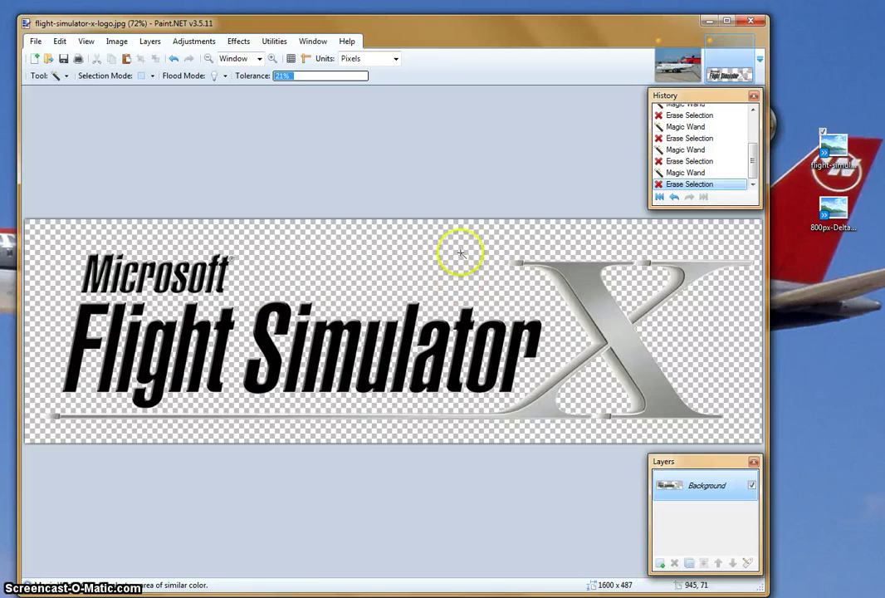
{"action": "left_click", "coordinate": [117, 41]}
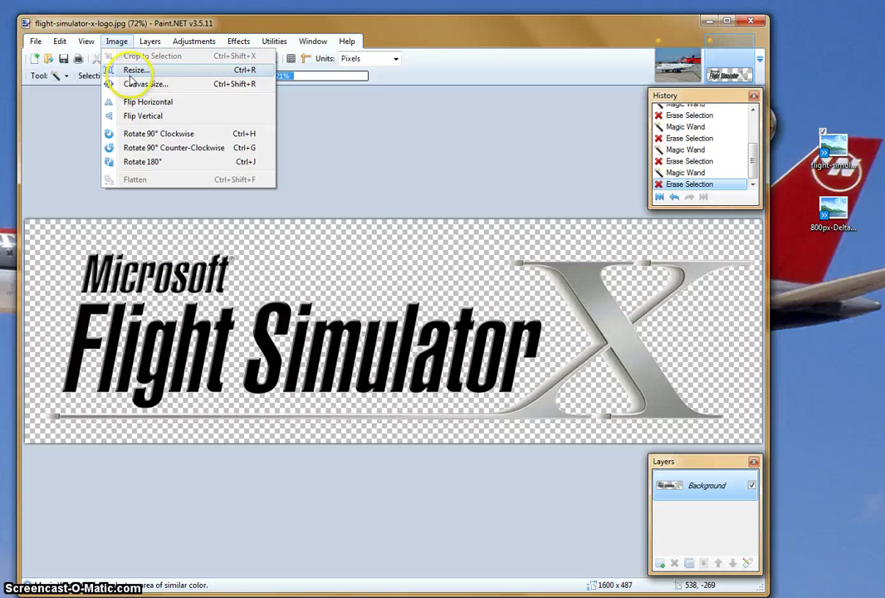
Resize the logo by percentage to 20% (320 × 97 pixels)
{"action": "left_click", "coordinate": [131, 70]}
{"action": "left_click", "coordinate": [308, 237]}
{"action": "left_click", "coordinate": [384, 240]}
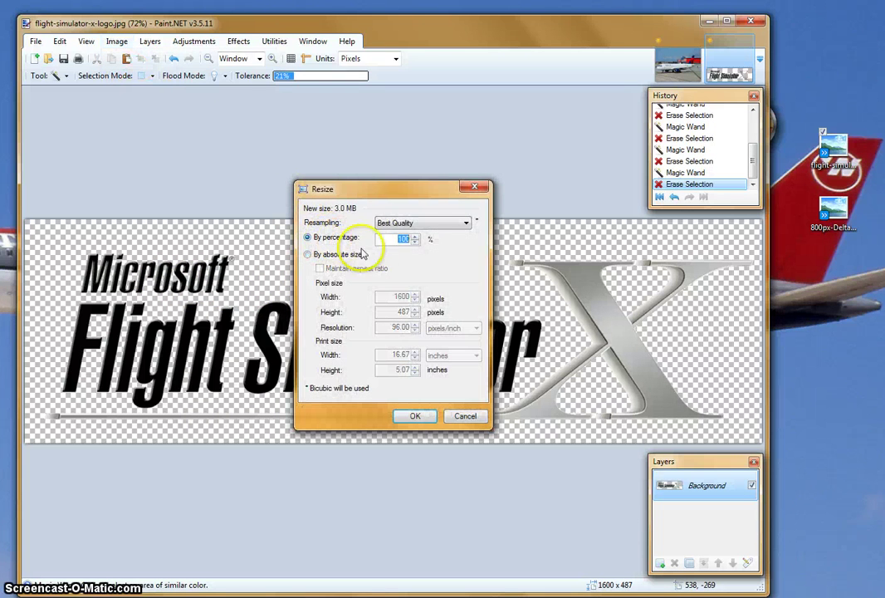
{"action": "type", "text": "20"}
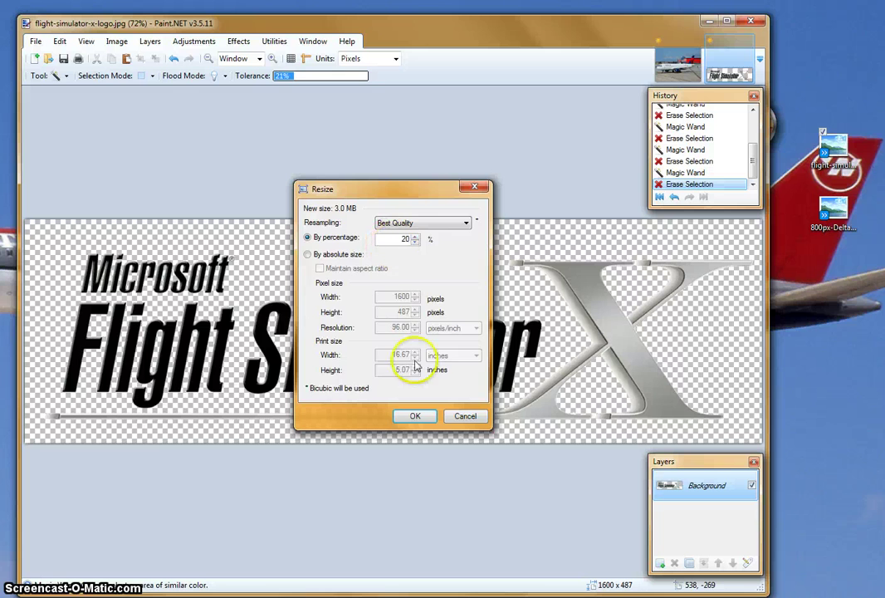
{"action": "left_click", "coordinate": [416, 416]}
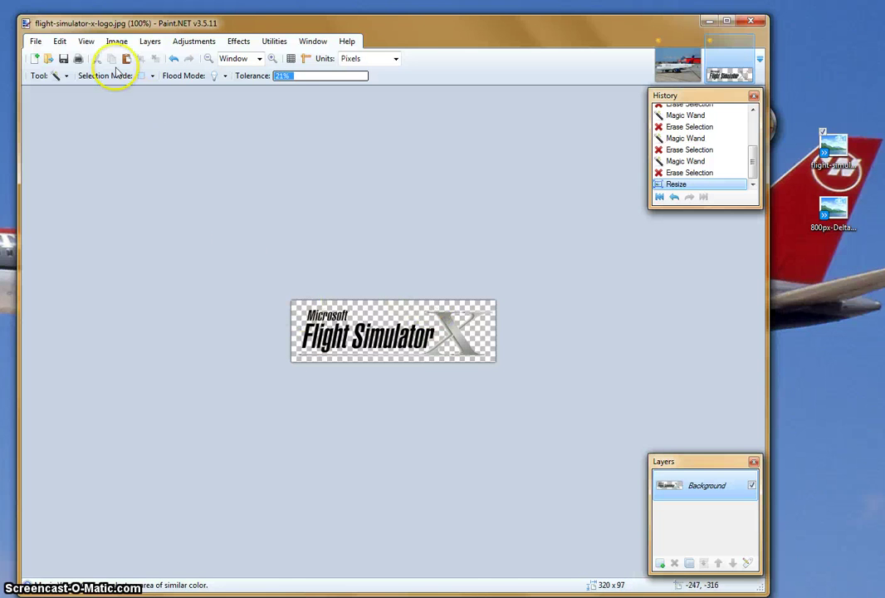
Rectangle-select the whole shrunken logo, copy it, and switch to the Delta photo
{"action": "key", "text": "F5"}
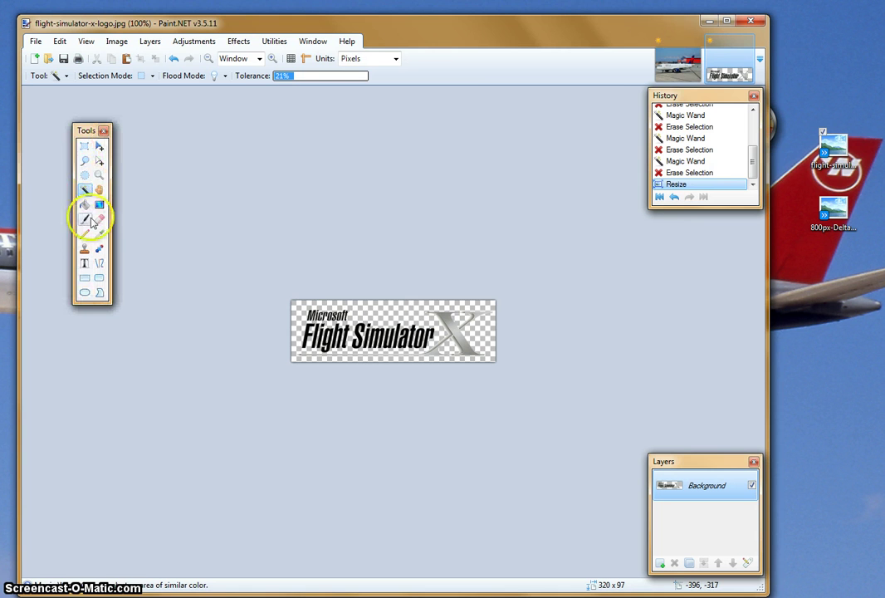
{"action": "left_click", "coordinate": [85, 148]}
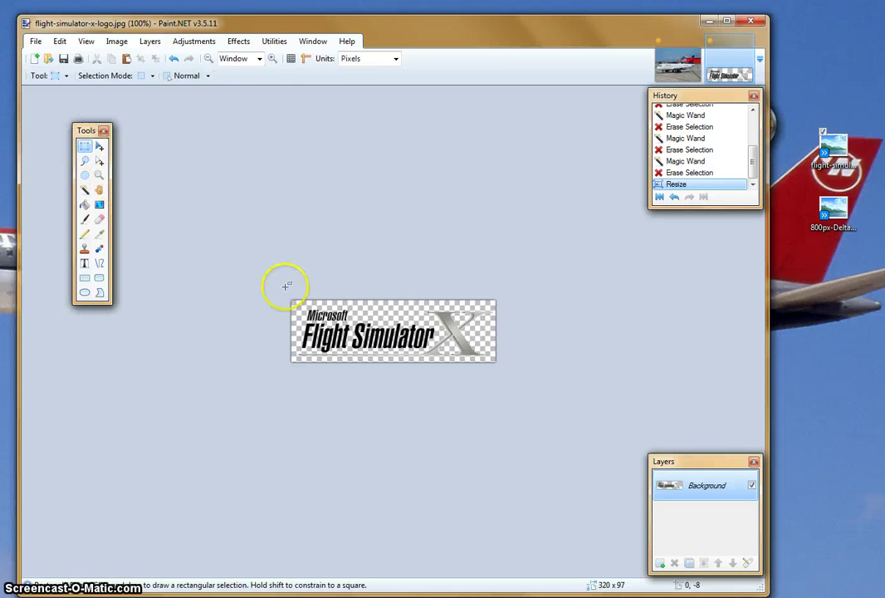
{"action": "left_click_drag", "start_coordinate": [294, 303], "coordinate": [495, 355]}
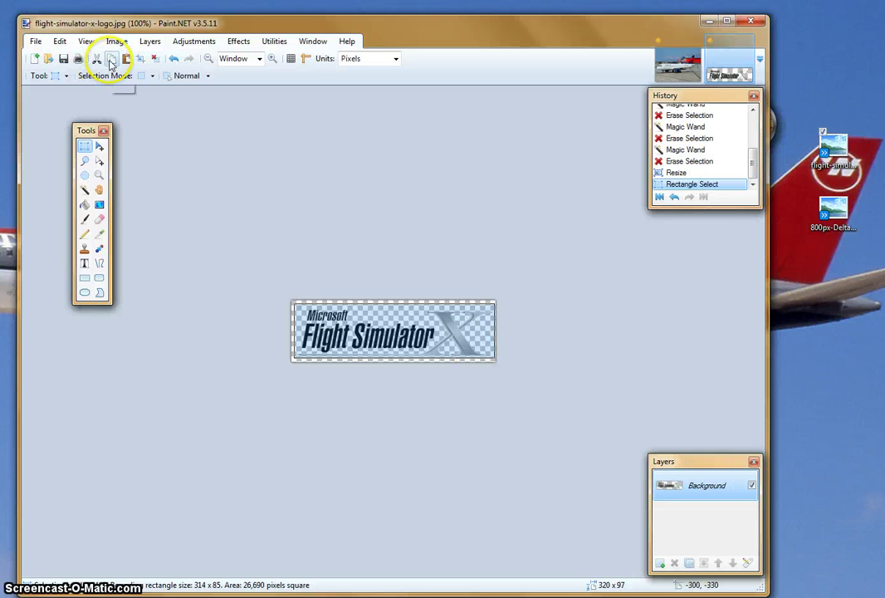
{"action": "left_click", "coordinate": [679, 60]}
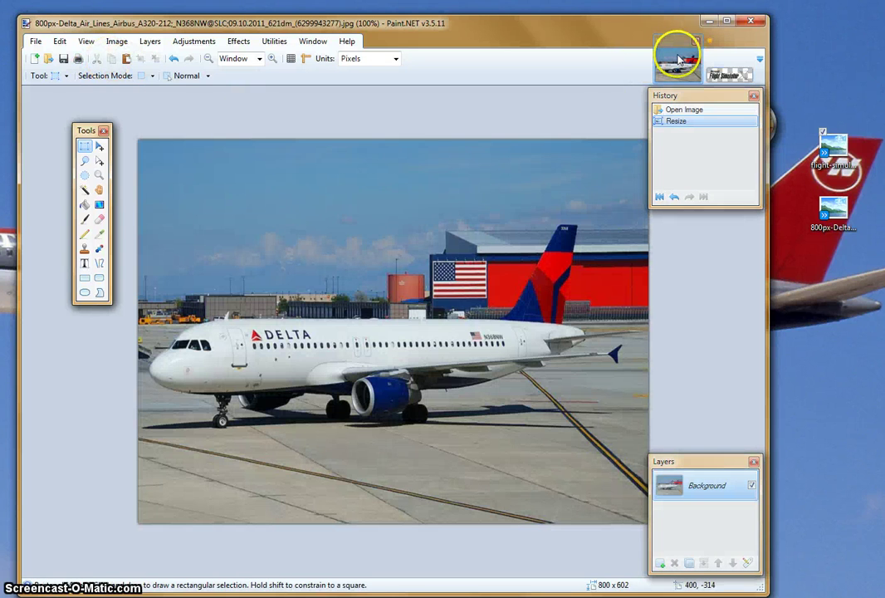
{"action": "left_click", "coordinate": [67, 43]}
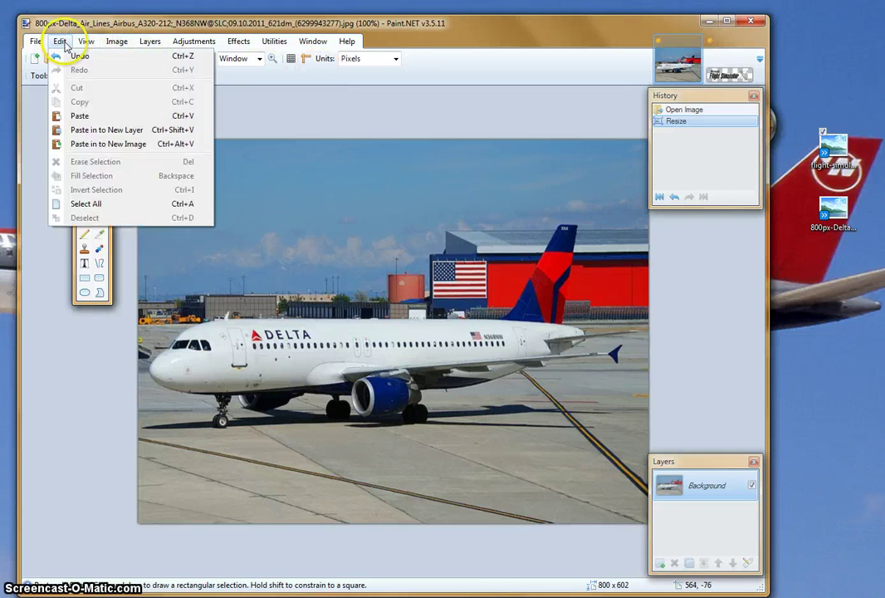
Paste the logo into a new layer and drag it to the photo's bottom-right corner
{"action": "left_click", "coordinate": [95, 137]}
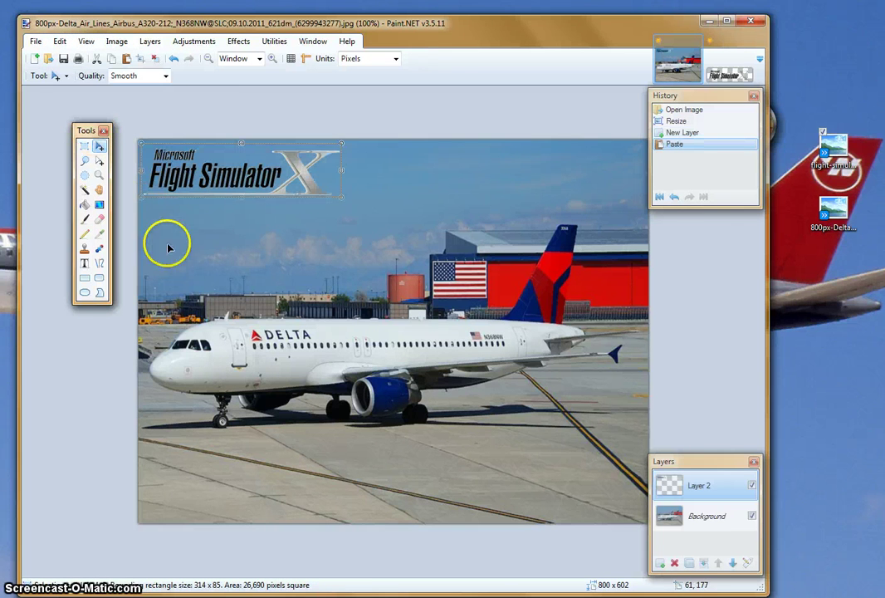
{"action": "left_click_drag", "start_coordinate": [234, 172], "coordinate": [526, 492]}
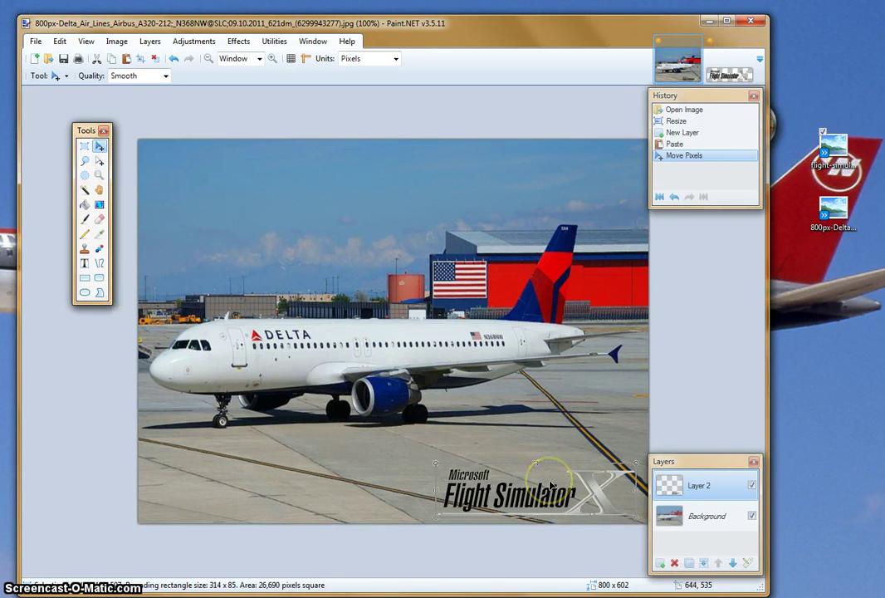
{"action": "left_click", "coordinate": [35, 41]}
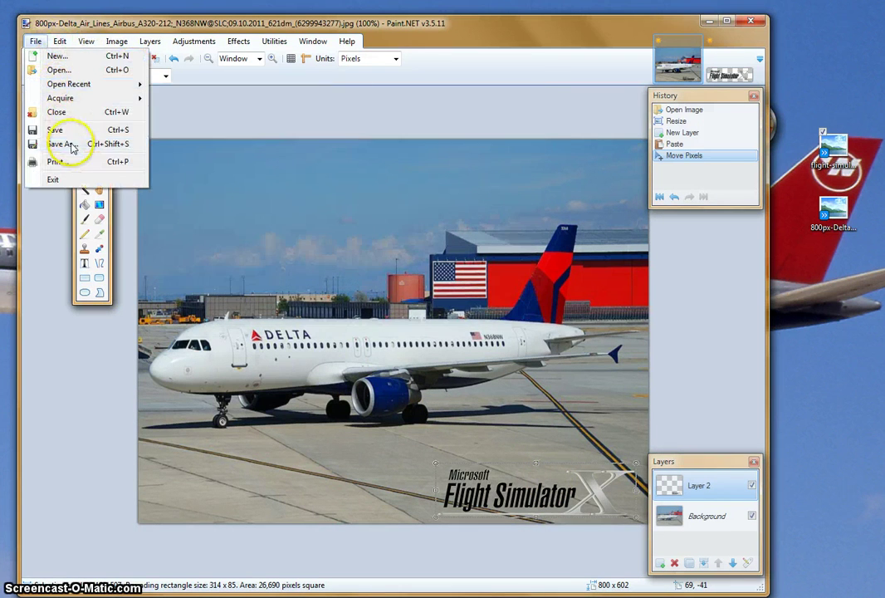
Save the composite as BMP, replacing dlgsplash.bmp on the Desktop
{"action": "left_click", "coordinate": [63, 143]}
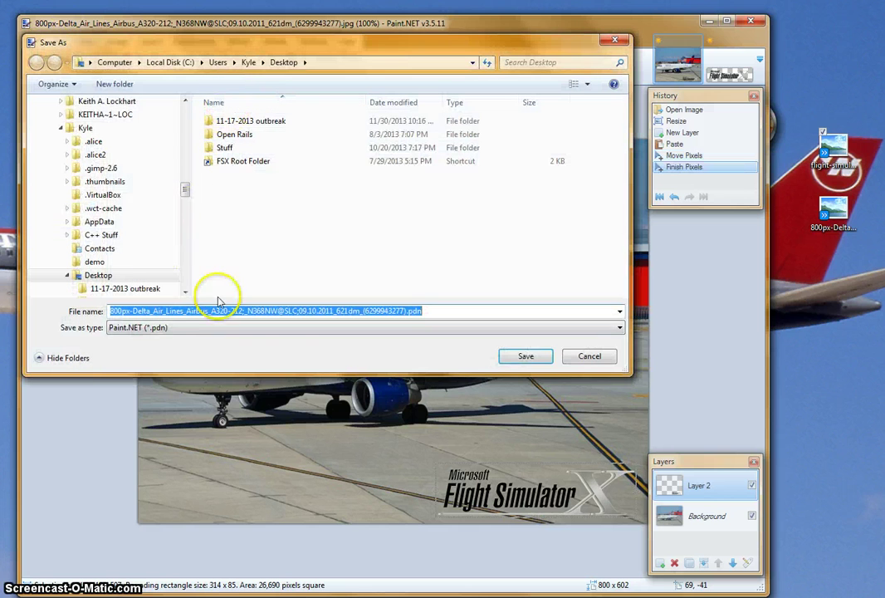
{"action": "left_click", "coordinate": [181, 329]}
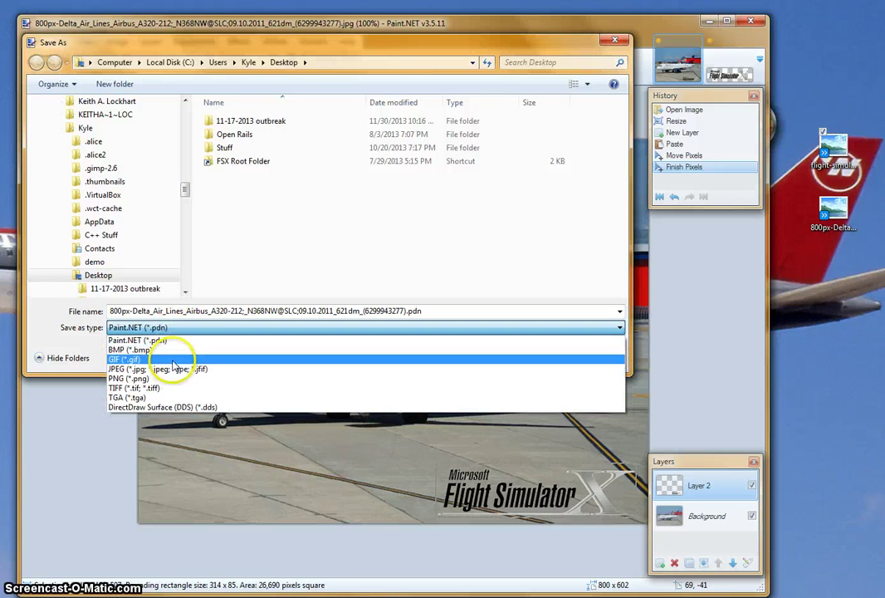
{"action": "left_click", "coordinate": [173, 356]}
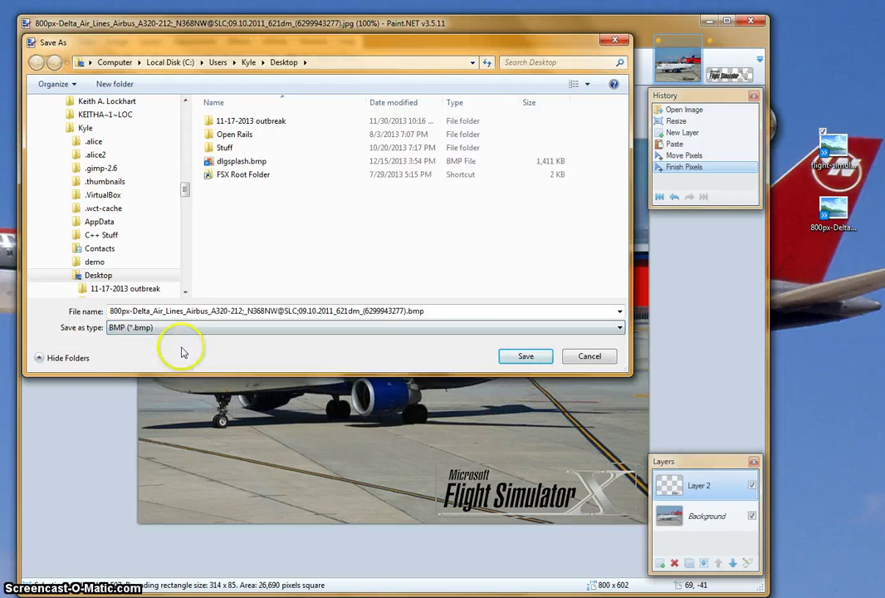
{"action": "double_click", "coordinate": [479, 312]}
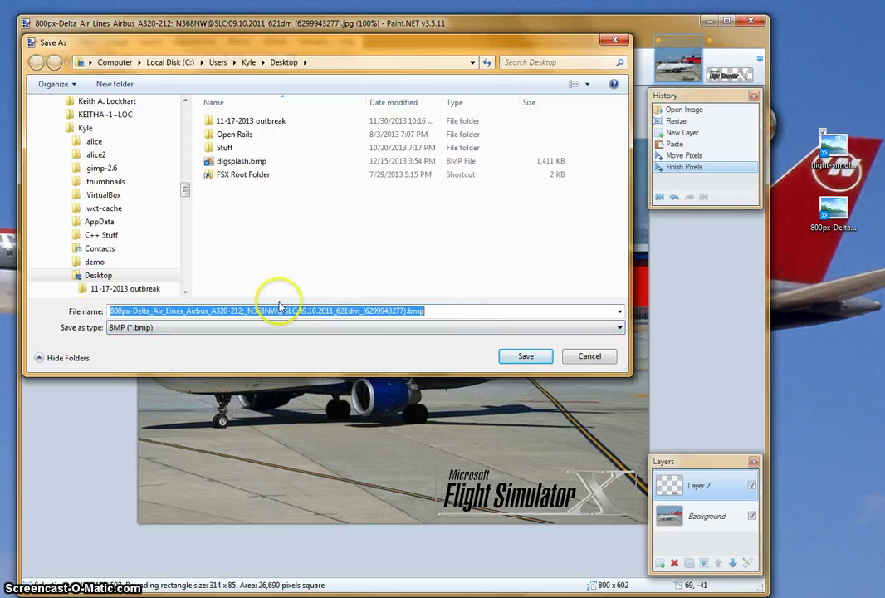
{"action": "double_click", "coordinate": [234, 166]}
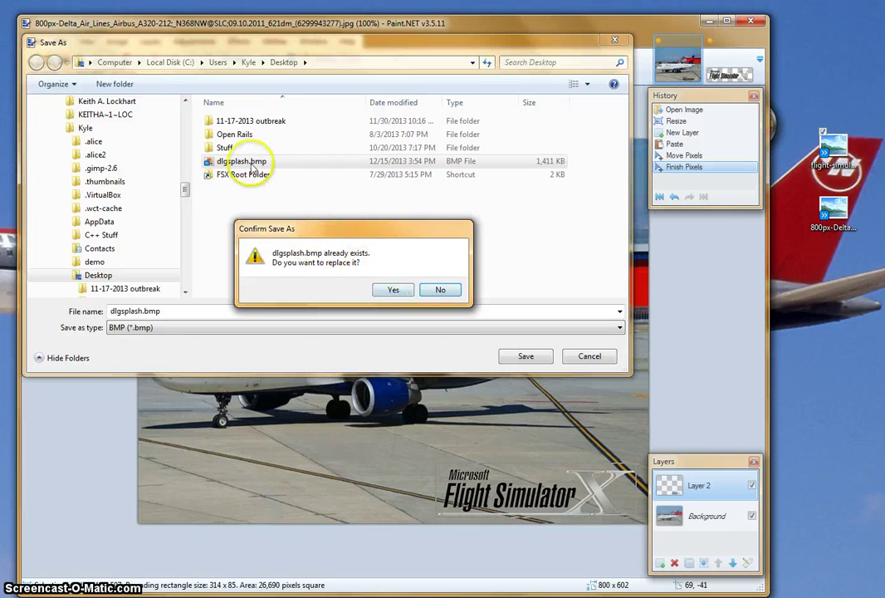
{"action": "left_click", "coordinate": [387, 290]}
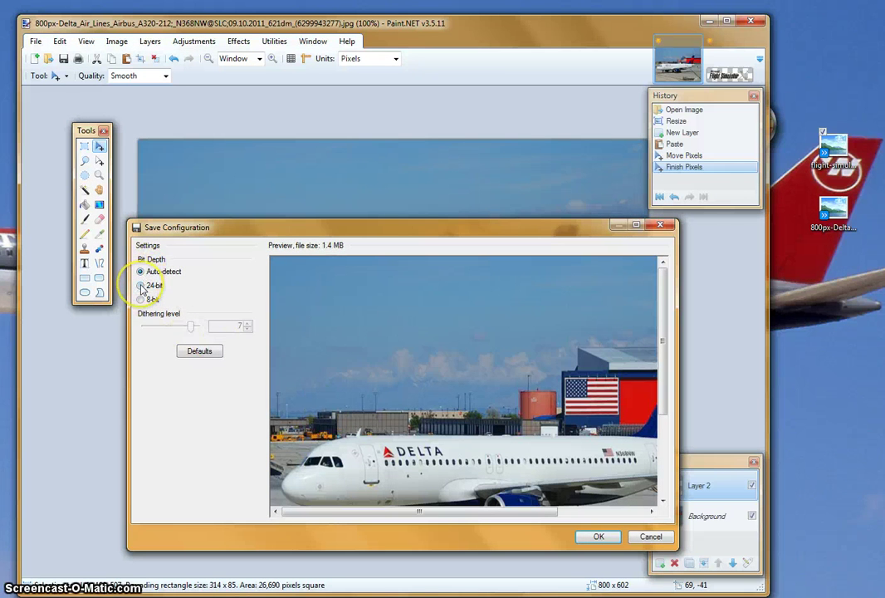
Set the BMP bit depth to 24-bit and flatten the layers to finish saving dlgsplash.bmp
{"action": "left_click", "coordinate": [141, 287]}
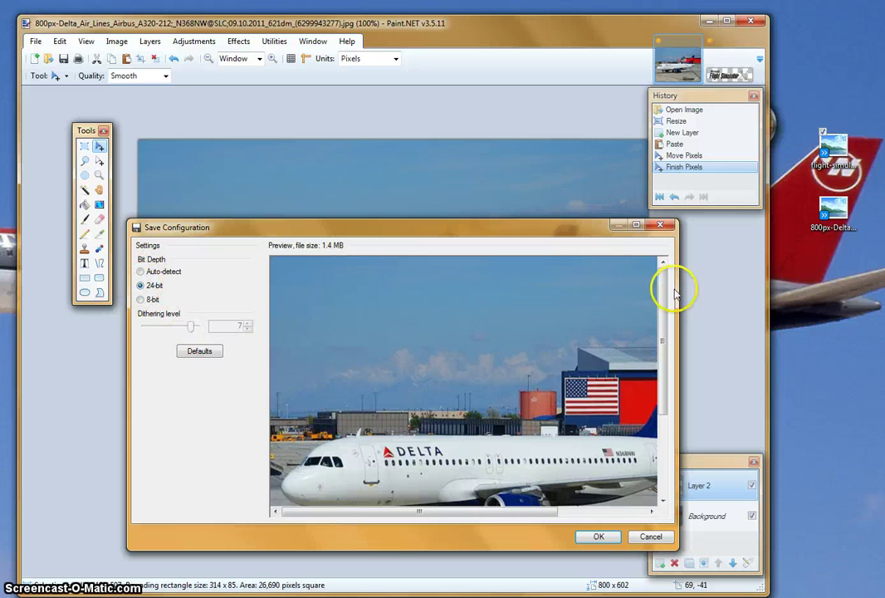
{"action": "left_click_drag", "start_coordinate": [658, 335], "coordinate": [646, 433]}
{"action": "left_click_drag", "start_coordinate": [511, 512], "coordinate": [638, 544]}
{"action": "left_click", "coordinate": [628, 512]}
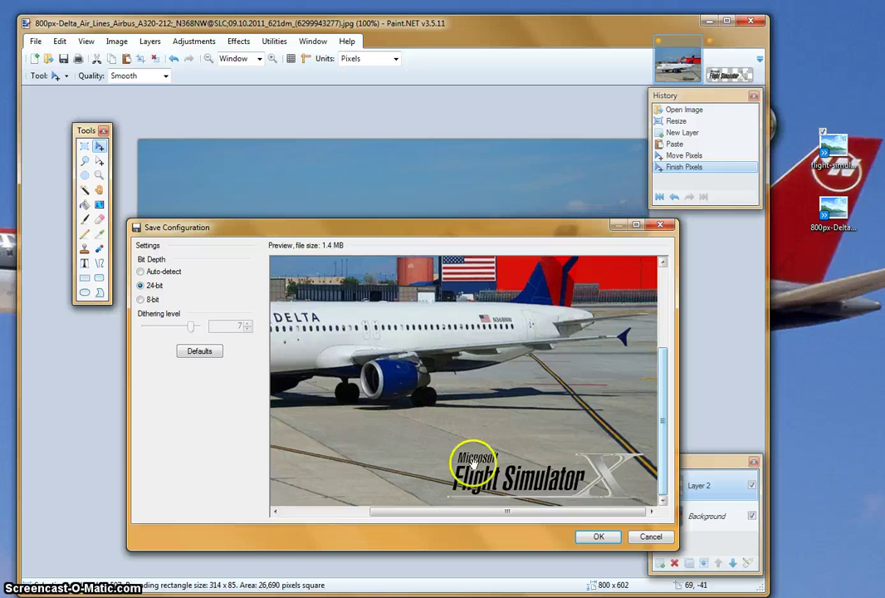
{"action": "left_click_drag", "start_coordinate": [603, 519], "coordinate": [523, 516]}
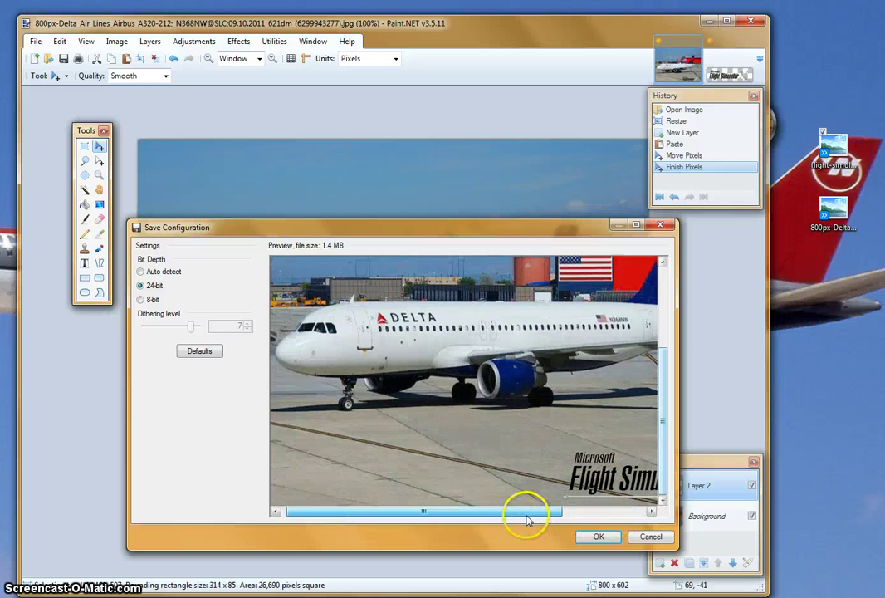
{"action": "left_click", "coordinate": [599, 537]}
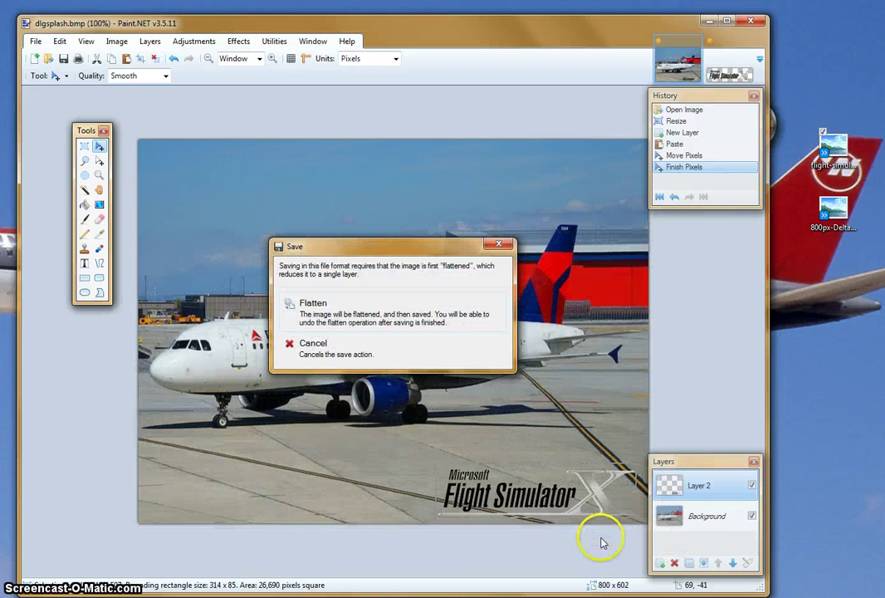
{"action": "left_click", "coordinate": [355, 323]}
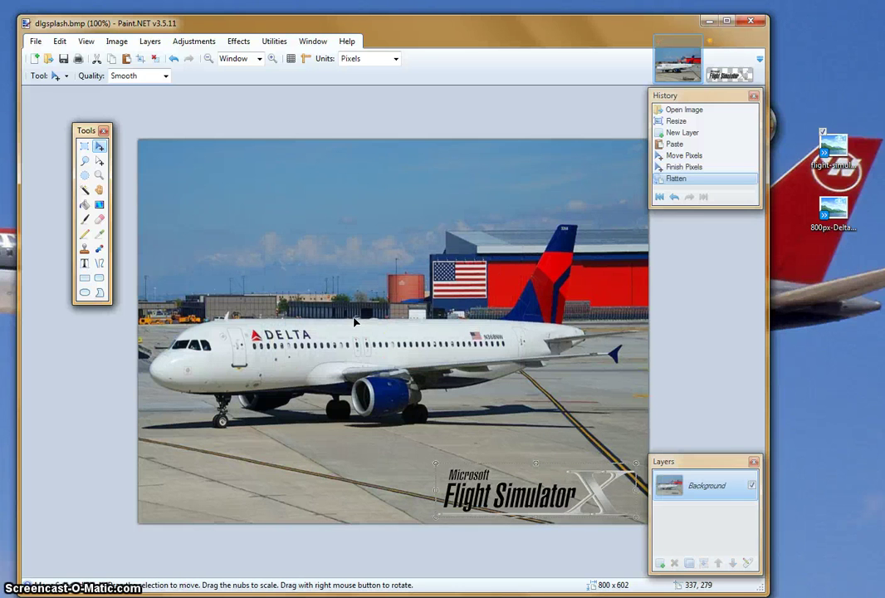